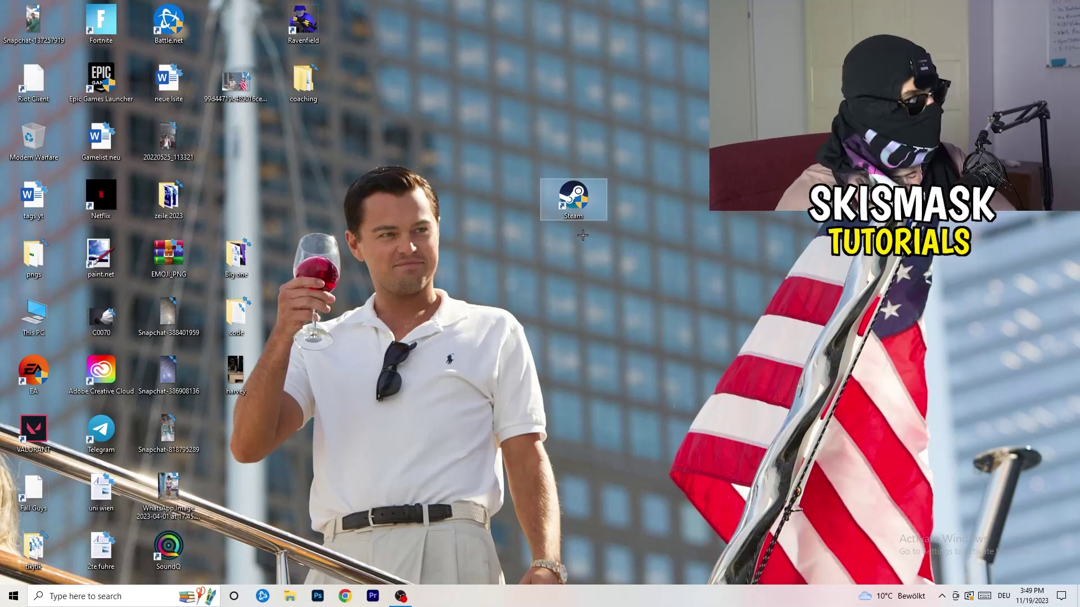
Open the Steam shortcut's properties, review its compatibility settings and close the dialog with the settings accepted
{"action": "right_click", "coordinate": [583, 199]}
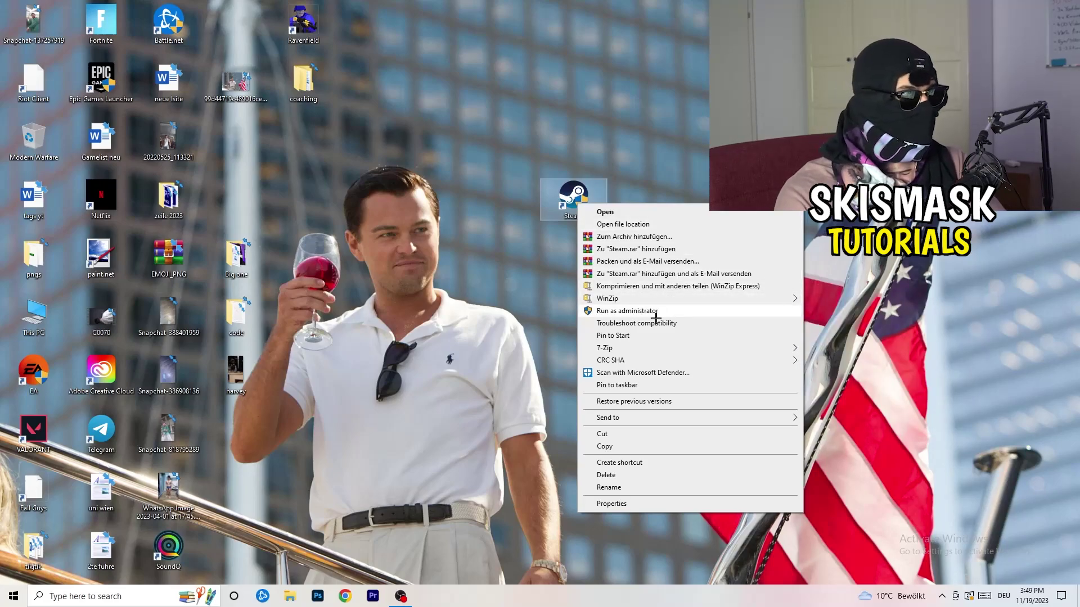
{"action": "left_click", "coordinate": [613, 504]}
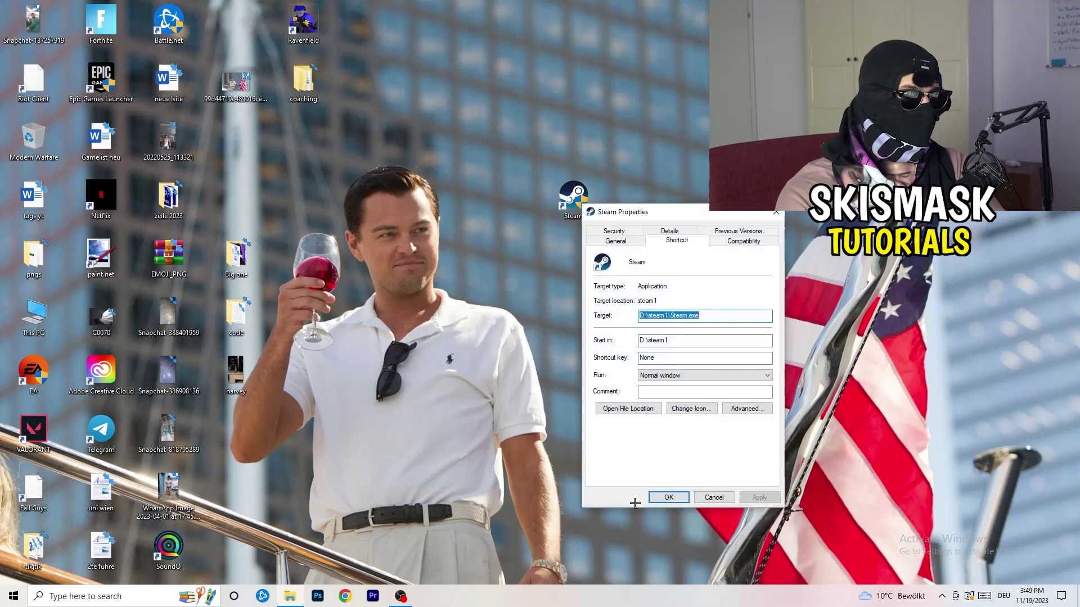
{"action": "left_click_drag", "start_coordinate": [675, 210], "coordinate": [478, 159]}
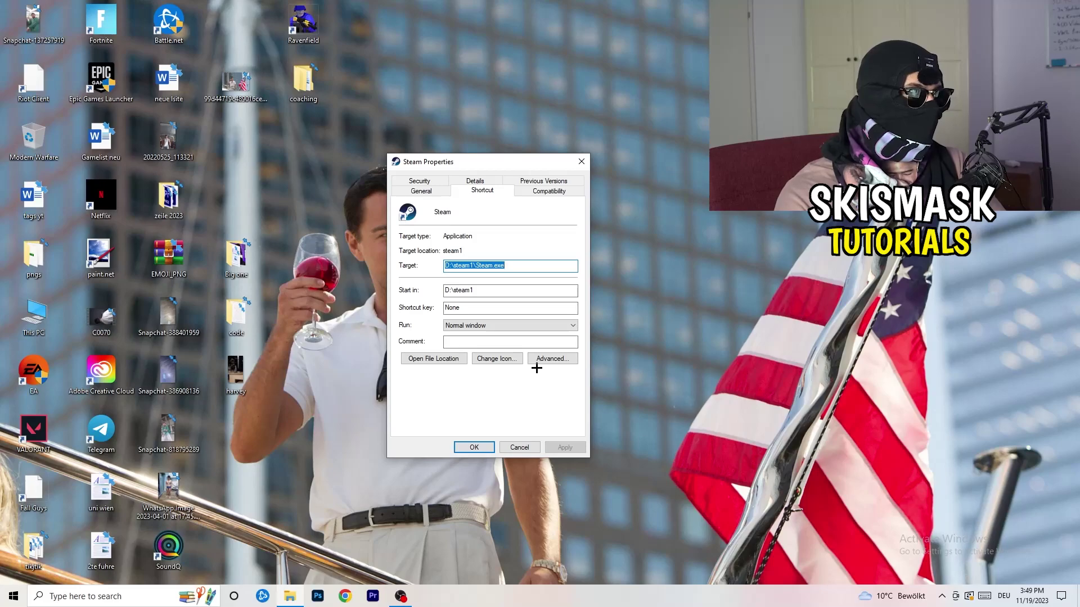
{"action": "left_click", "coordinate": [550, 191]}
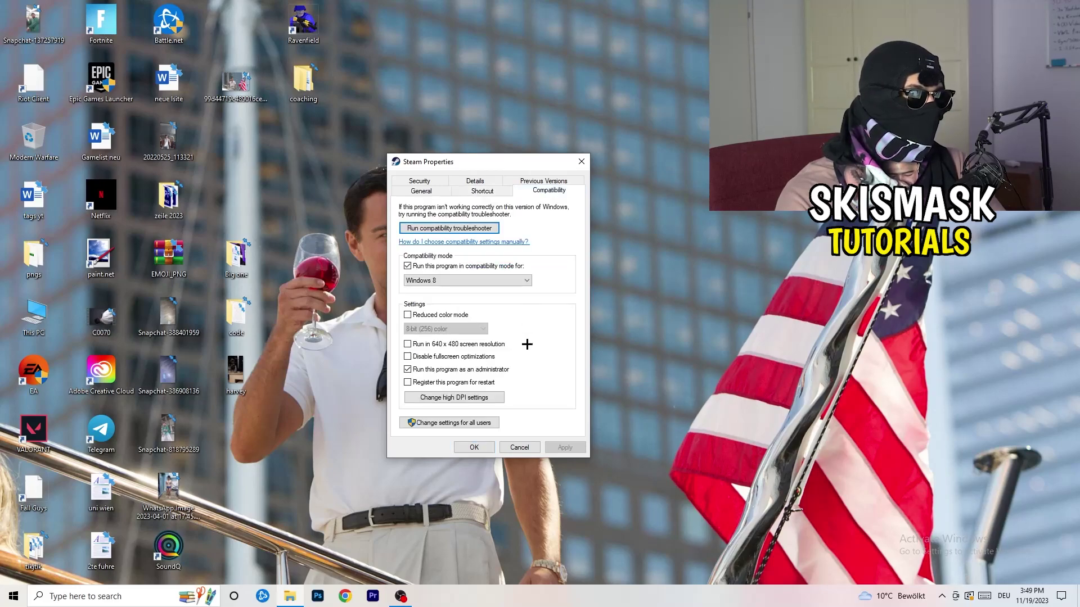
{"action": "left_click_drag", "start_coordinate": [492, 161], "coordinate": [619, 114]}
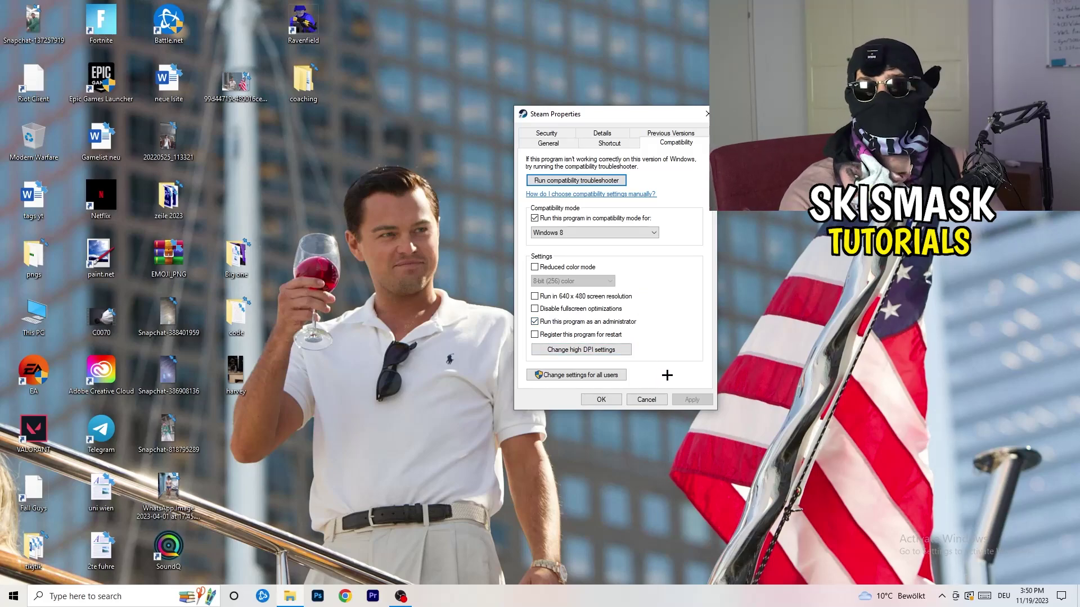
{"action": "left_click", "coordinate": [612, 402]}
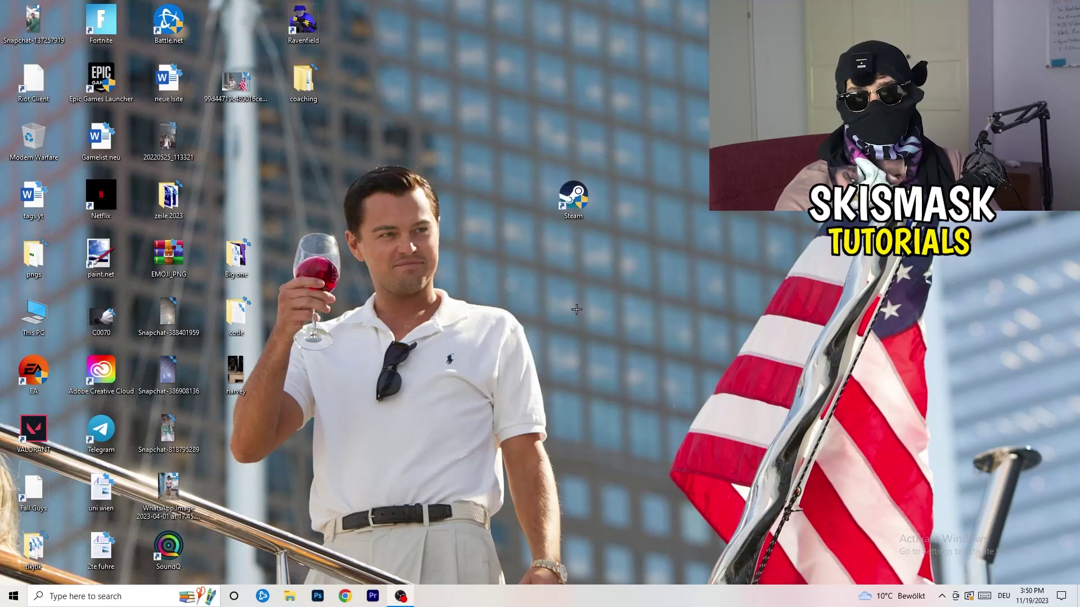
Move the Steam shortcut across the desktop beside the other icons and recheck its compatibility settings
{"action": "left_click_drag", "start_coordinate": [574, 200], "coordinate": [510, 202]}
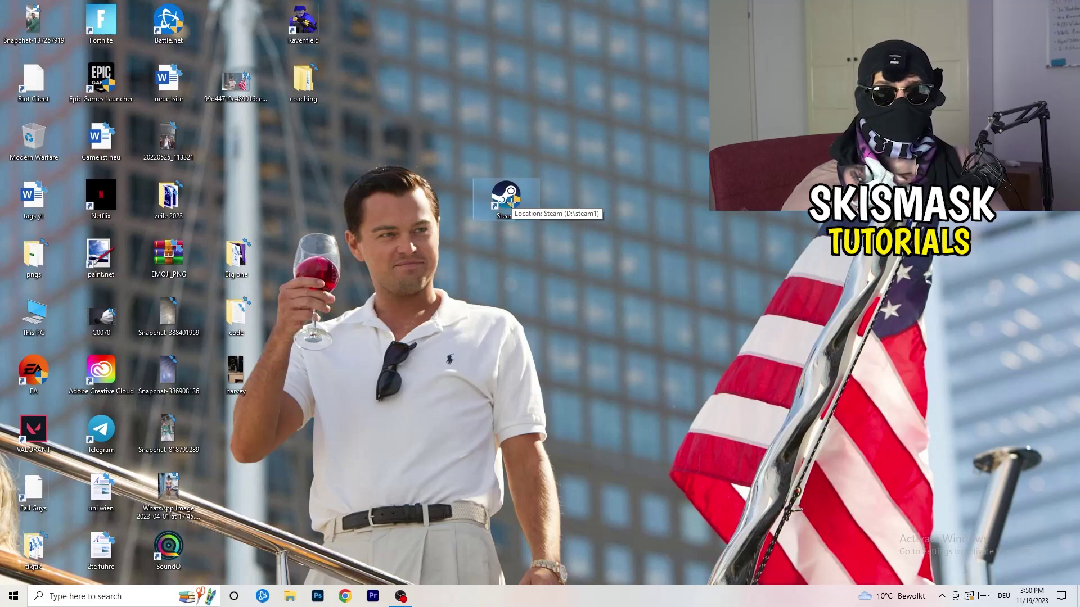
{"action": "left_click_drag", "start_coordinate": [510, 203], "coordinate": [375, 202]}
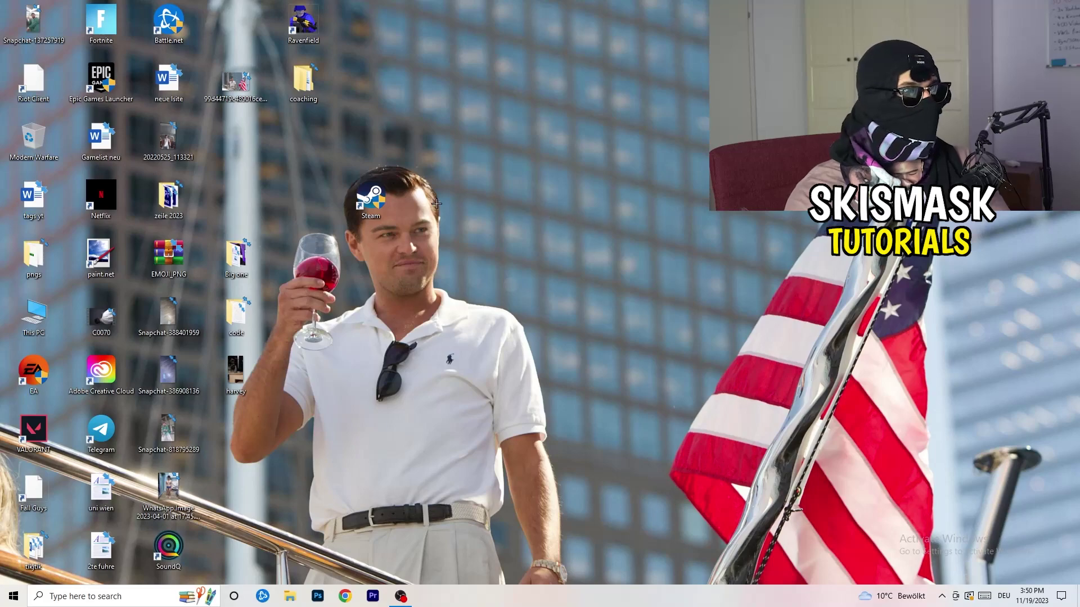
{"action": "right_click", "coordinate": [371, 208]}
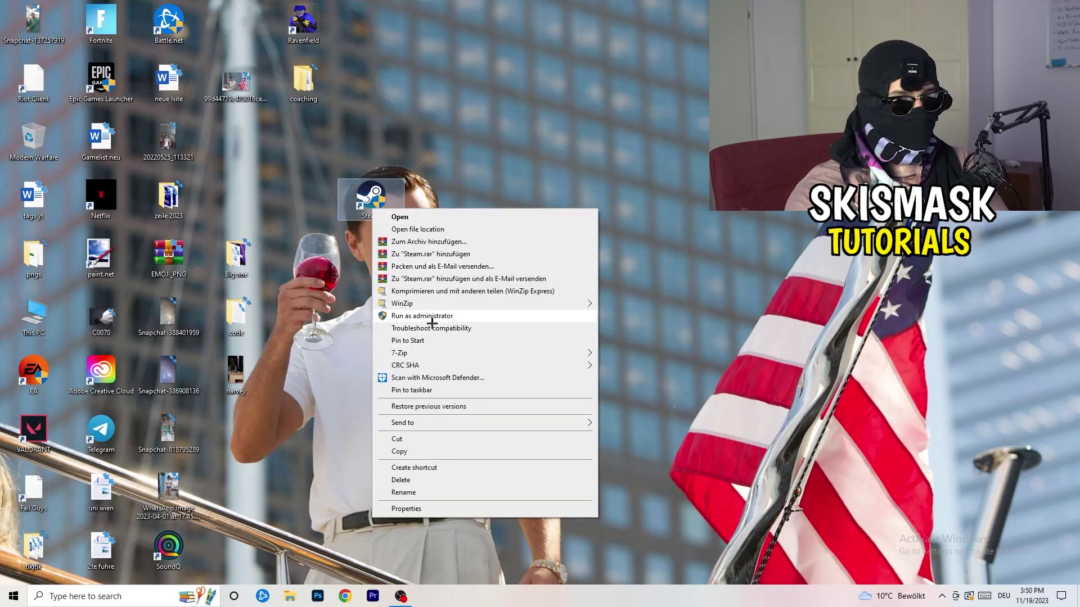
{"action": "left_click", "coordinate": [416, 508]}
{"action": "left_click", "coordinate": [539, 247]}
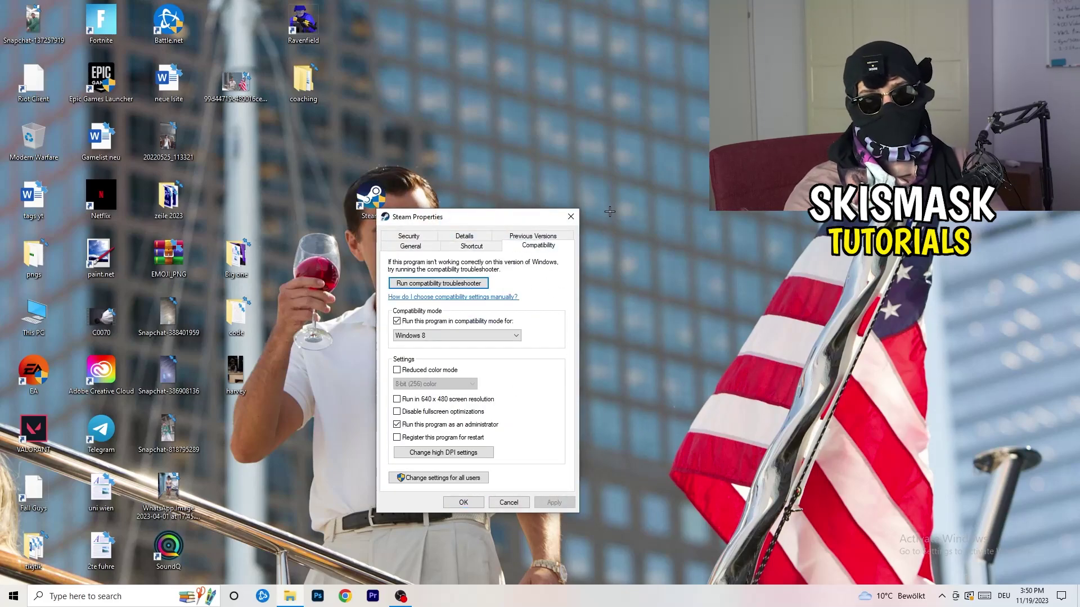
{"action": "left_click", "coordinate": [571, 217]}
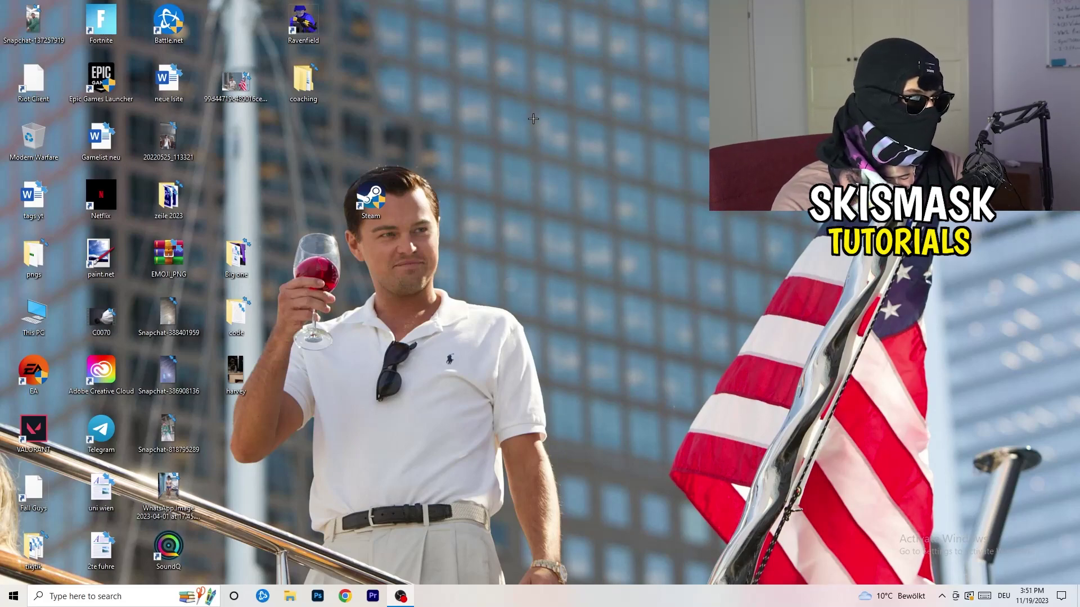
Open Task Manager's detailed process list and show the priority options for a Creative Cloud UI Helper.exe process
{"action": "mouse_move", "coordinate": [546, 603]}
{"action": "left_mouse_down"}
{"action": "mouse_move", "coordinate": [586, 583]}
{"action": "mouse_move", "coordinate": [922, 313]}
{"action": "mouse_move", "coordinate": [607, 527]}
{"action": "mouse_move", "coordinate": [549, 574]}
{"action": "mouse_move", "coordinate": [549, 600]}
{"action": "left_mouse_up"}
{"action": "right_click", "coordinate": [549, 599]}
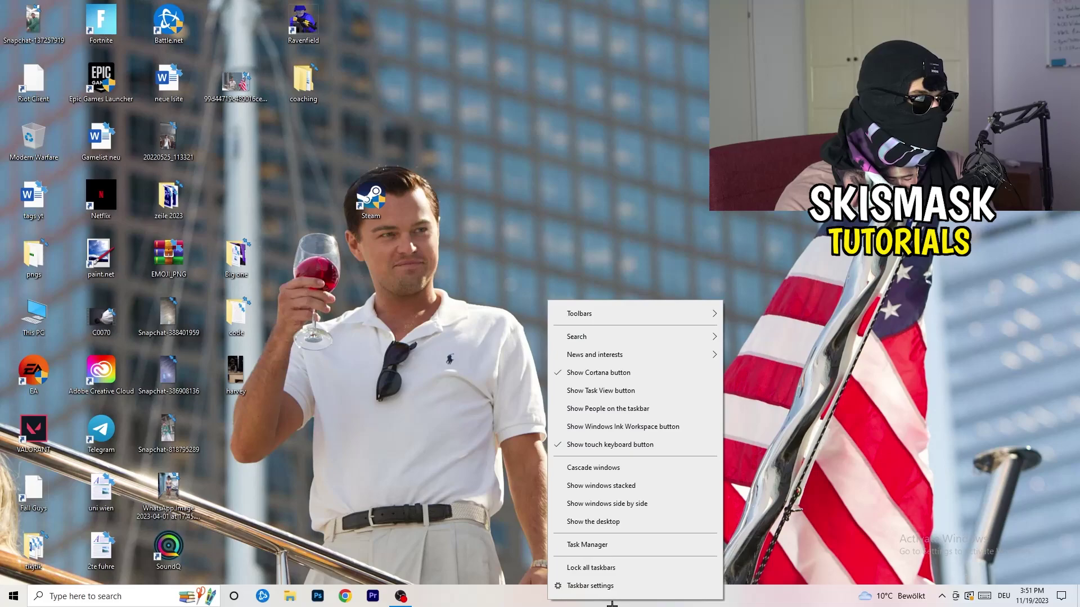
{"action": "left_click", "coordinate": [602, 545]}
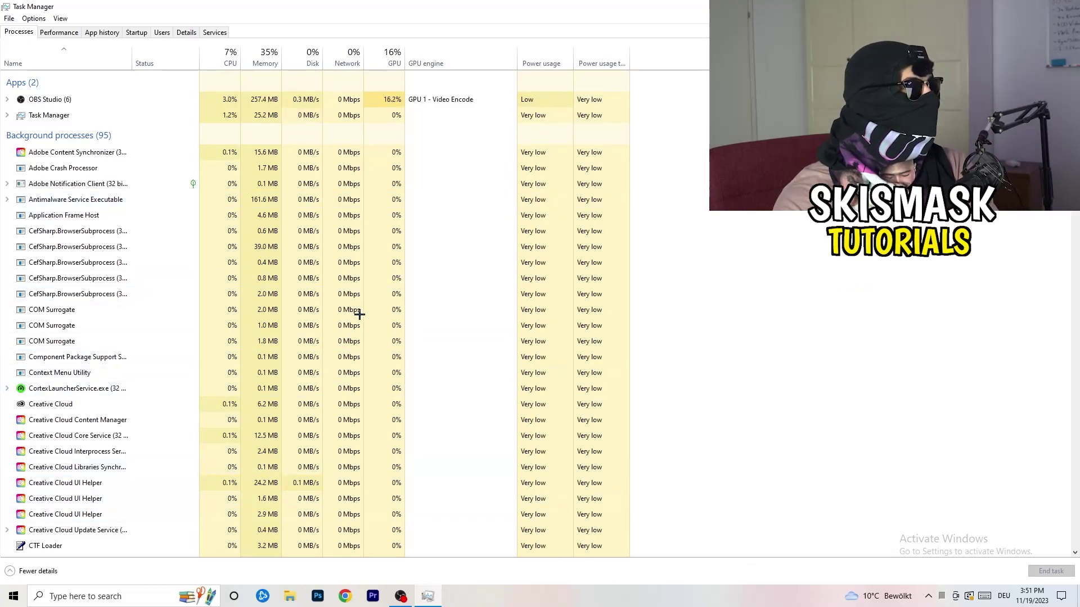
{"action": "left_click", "coordinate": [183, 32]}
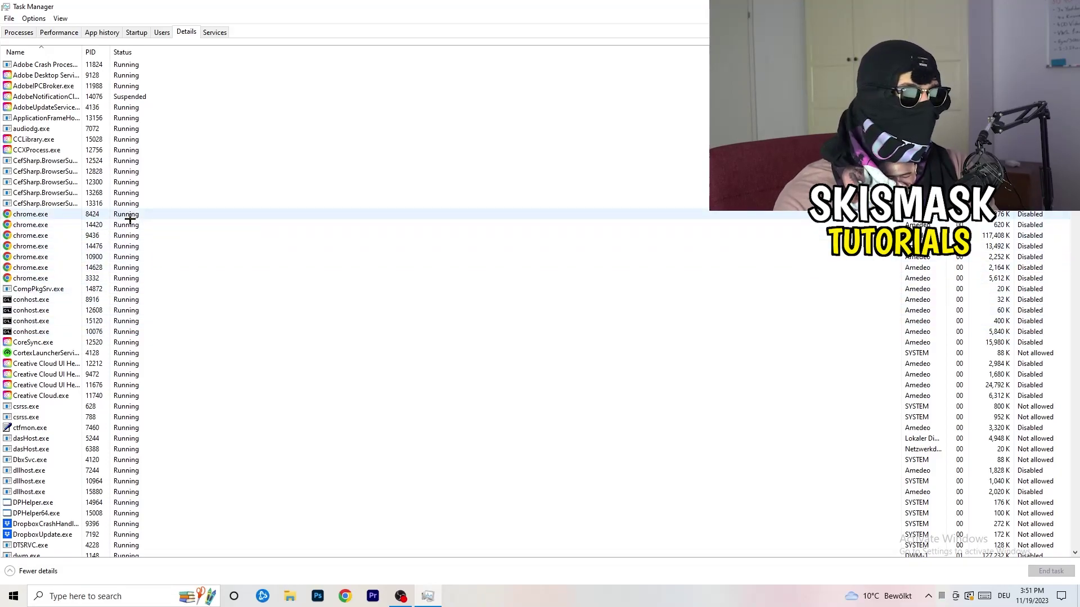
{"action": "scroll", "coordinate": [130, 219], "scroll_direction": "down", "scroll_amount": 3}
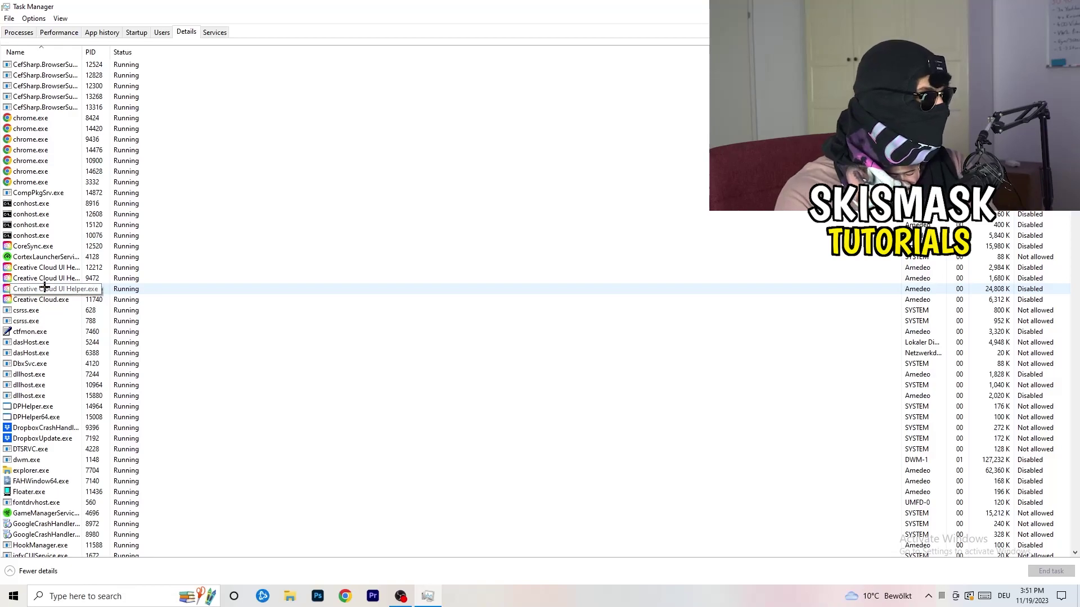
{"action": "right_click", "coordinate": [44, 288]}
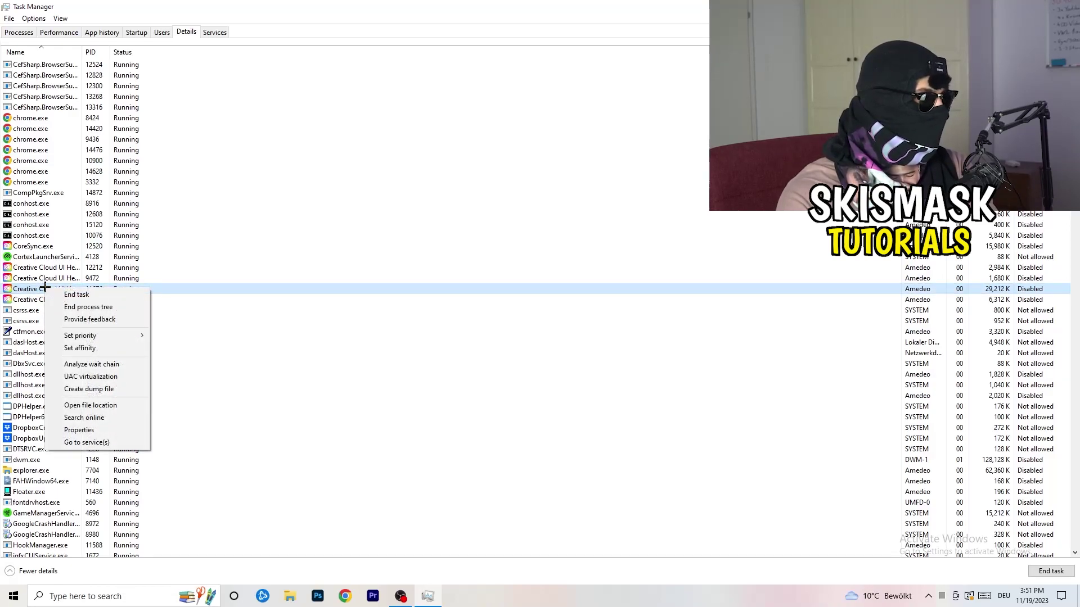
{"action": "mouse_move", "coordinate": [99, 339]}
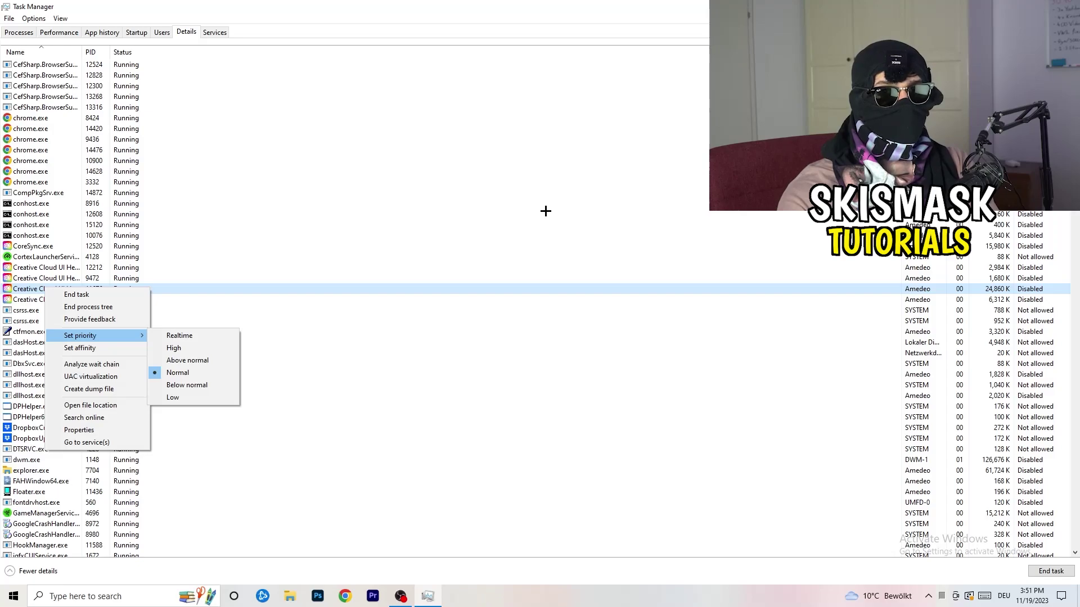
View the startup programs and check the available actions for File Association Helper without disabling it
{"action": "left_click", "coordinate": [142, 32]}
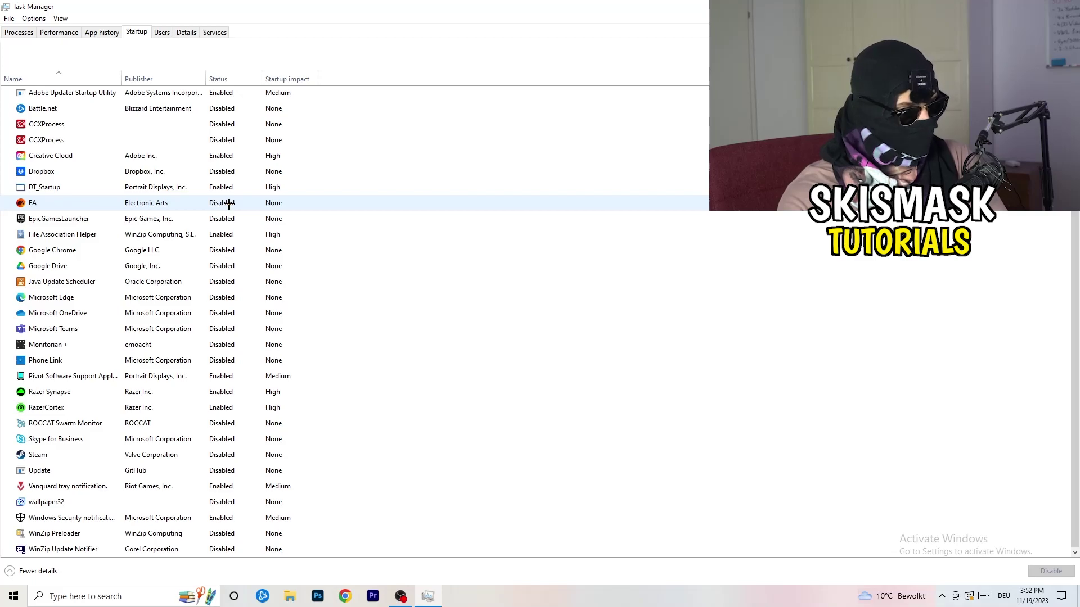
{"action": "right_click", "coordinate": [225, 234]}
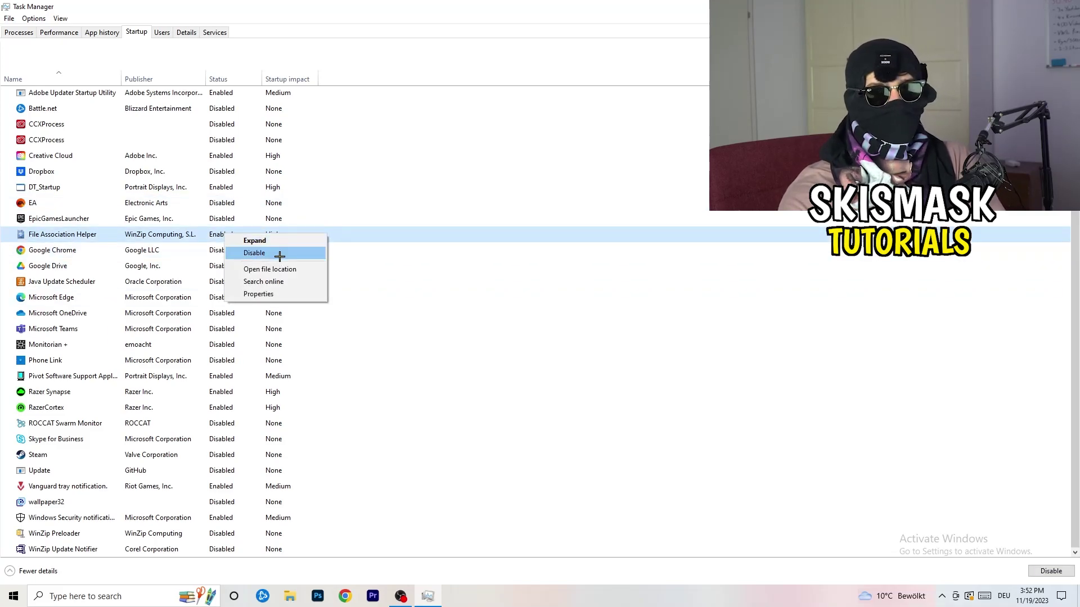
{"action": "left_click", "coordinate": [441, 80]}
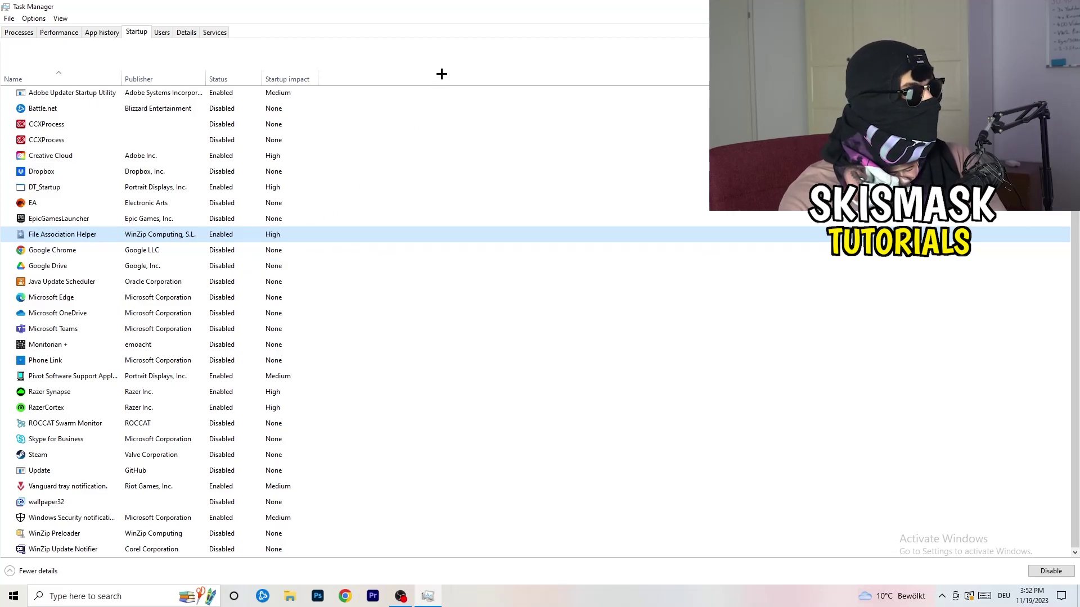
Sort the running processes by GPU usage in both directions and look through the whole list
{"action": "left_click", "coordinate": [27, 33]}
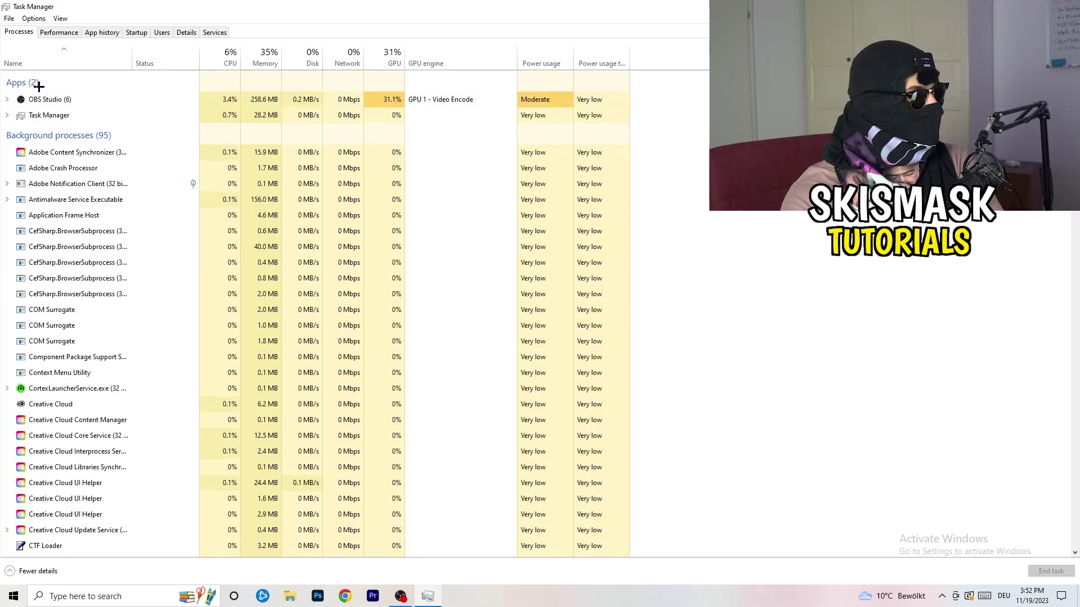
{"action": "left_click", "coordinate": [222, 56]}
{"action": "left_click", "coordinate": [380, 50]}
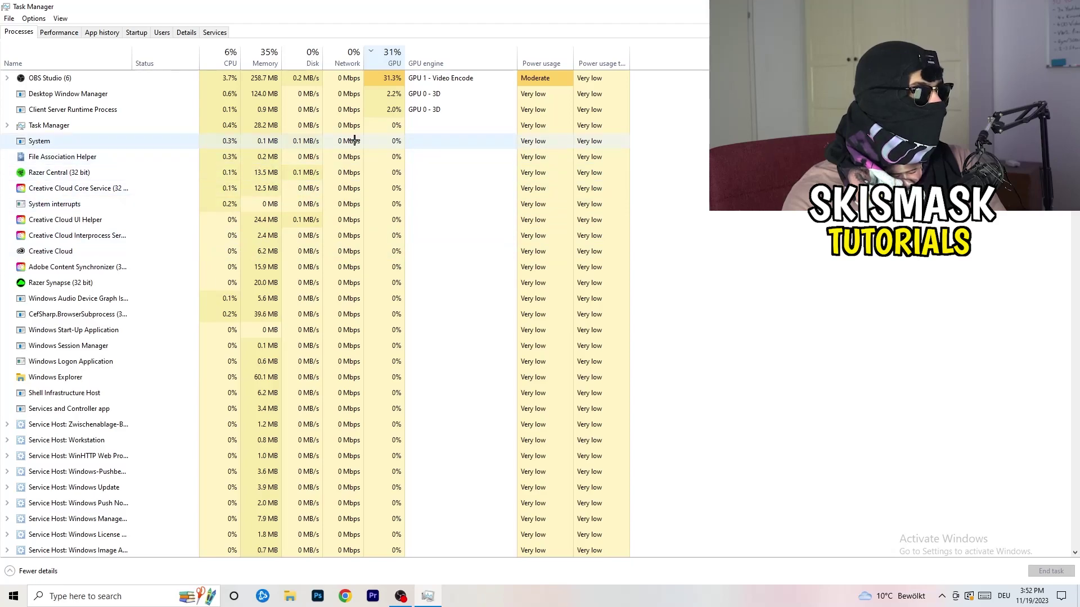
{"action": "left_click", "coordinate": [389, 58]}
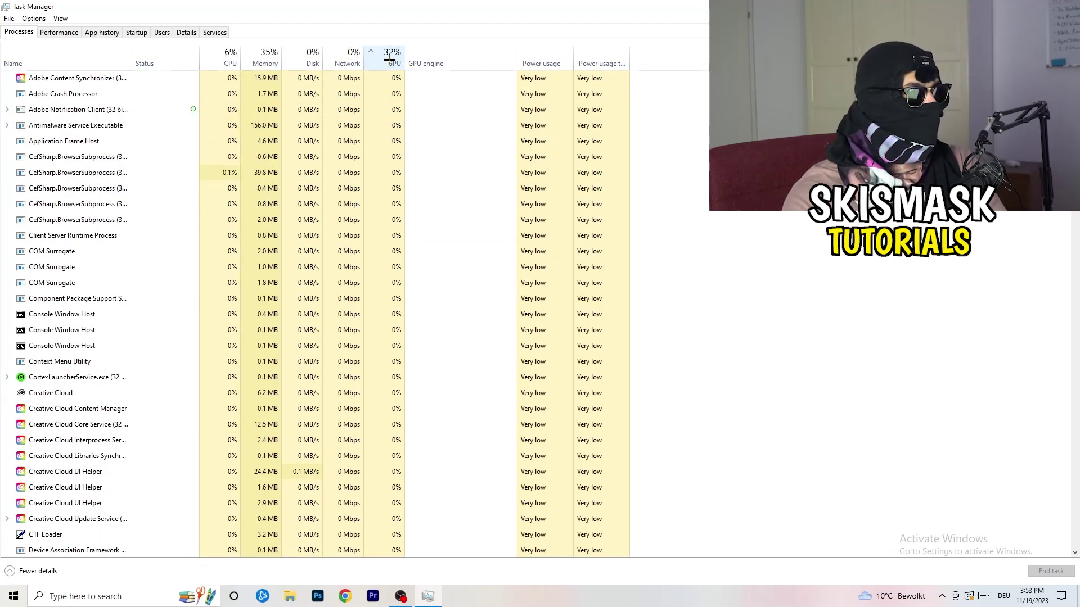
{"action": "scroll", "coordinate": [395, 179], "scroll_direction": "down", "scroll_amount": 4}
{"action": "scroll", "coordinate": [395, 178], "scroll_direction": "down", "scroll_amount": 9}
{"action": "scroll", "coordinate": [397, 177], "scroll_direction": "up", "scroll_amount": 13}
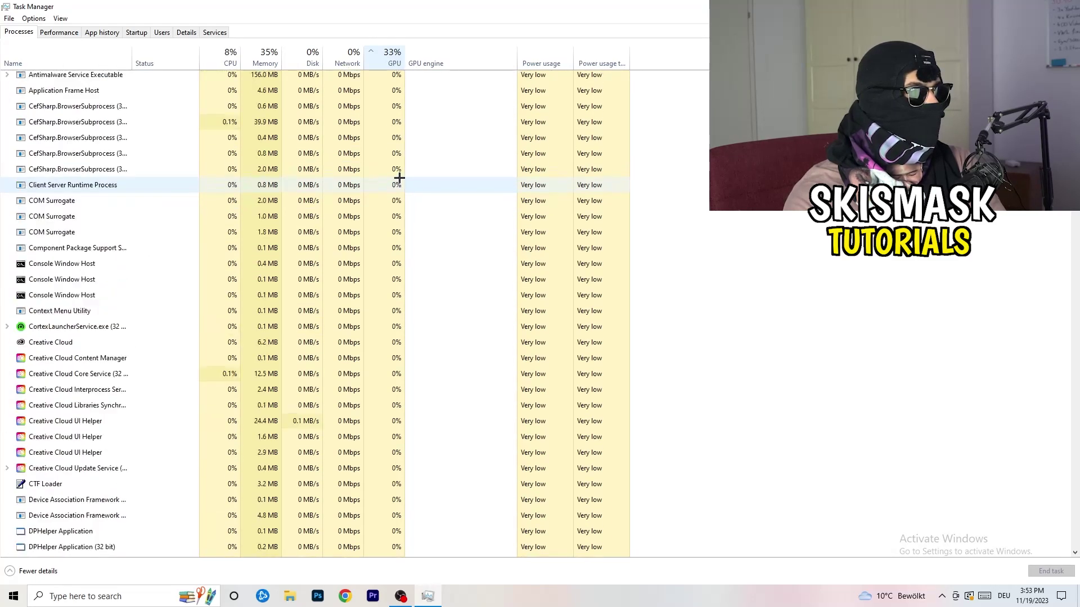
{"action": "scroll", "coordinate": [399, 174], "scroll_direction": "down", "scroll_amount": 15}
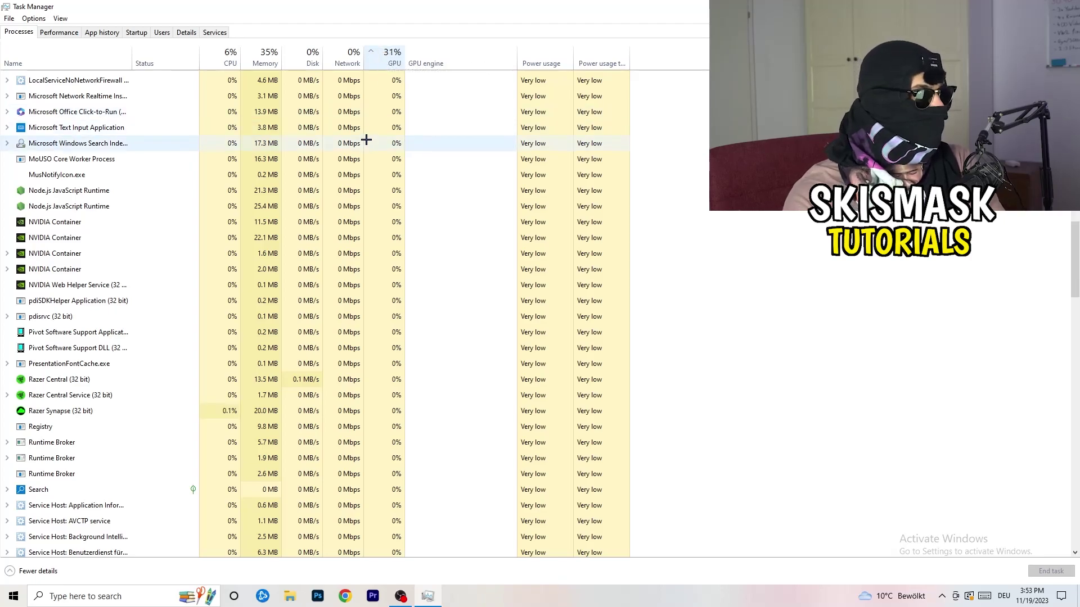
Check the actions available for the Microsoft Windows Search indexer process and close Task Manager after sorting by CPU usage
{"action": "right_click", "coordinate": [367, 141]}
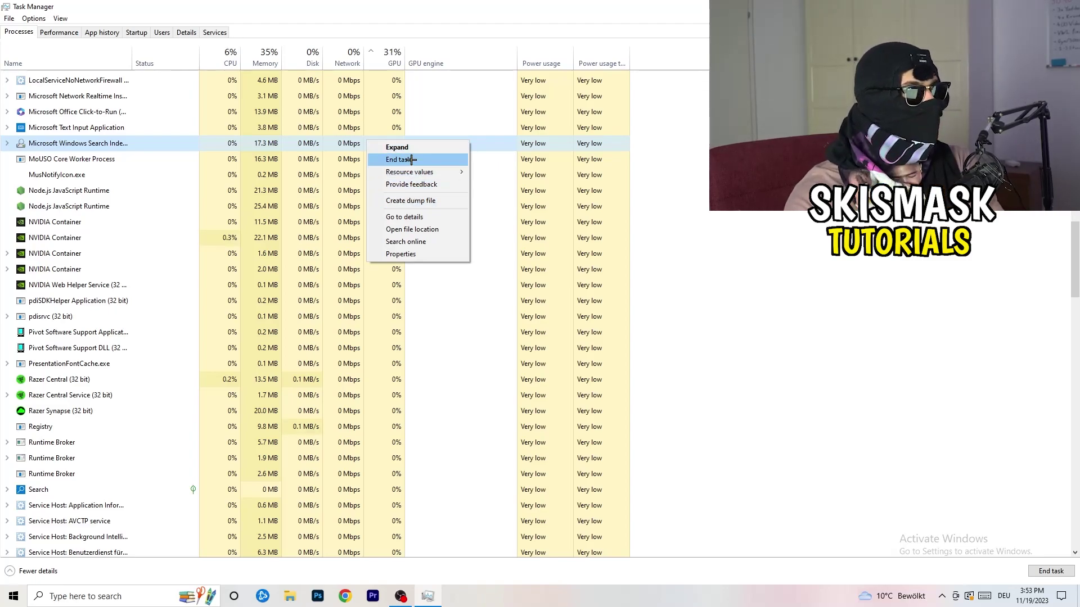
{"action": "left_click", "coordinate": [227, 56]}
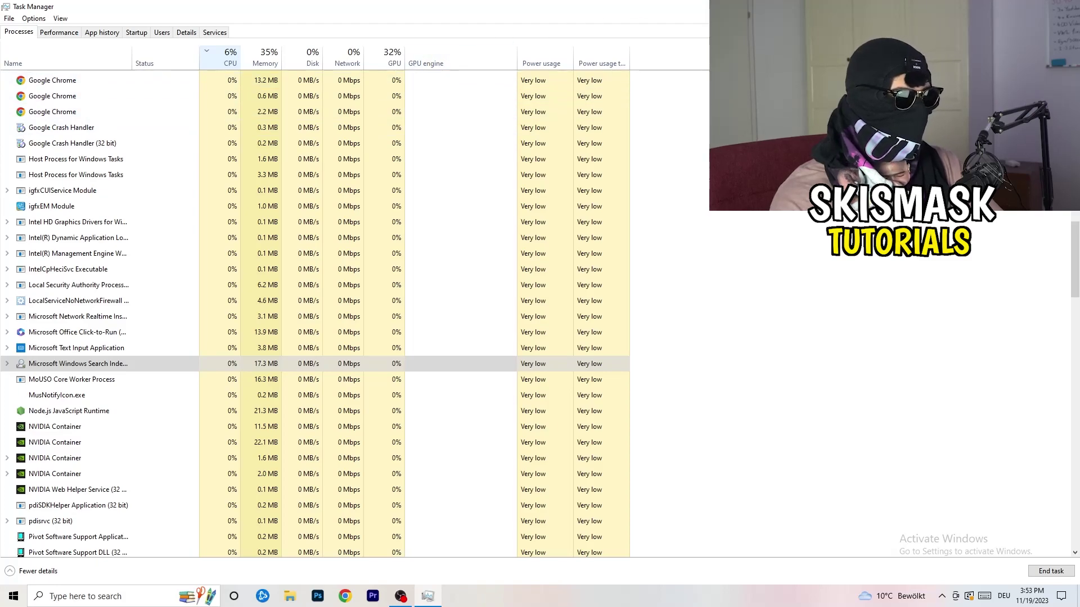
{"action": "key", "text": "alt+F4"}
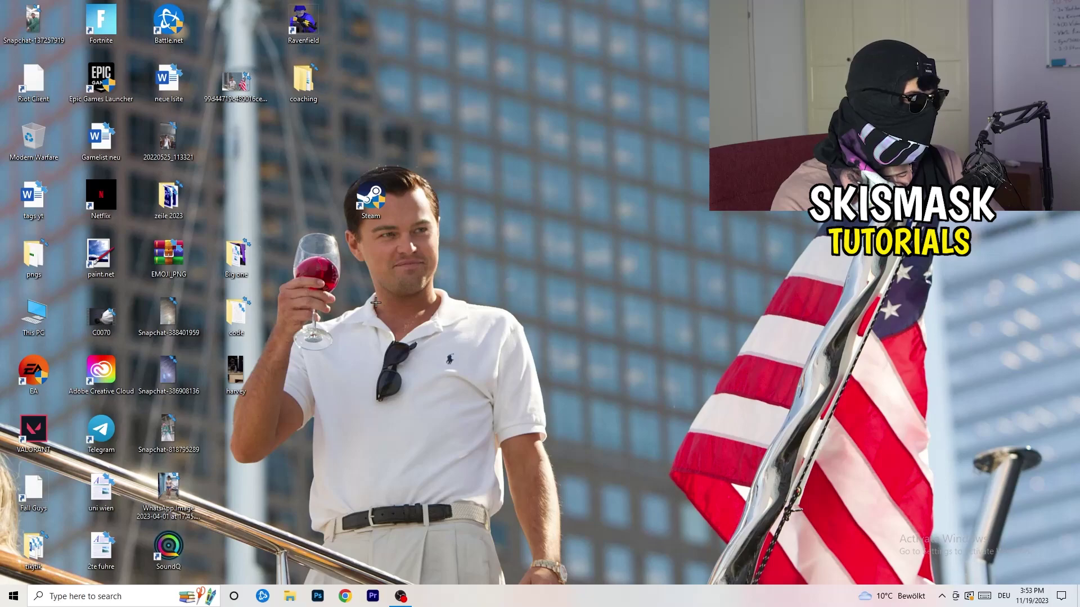
Open the Gaming section of Windows Settings and review the Xbox Game Bar options
{"action": "left_click", "coordinate": [13, 596]}
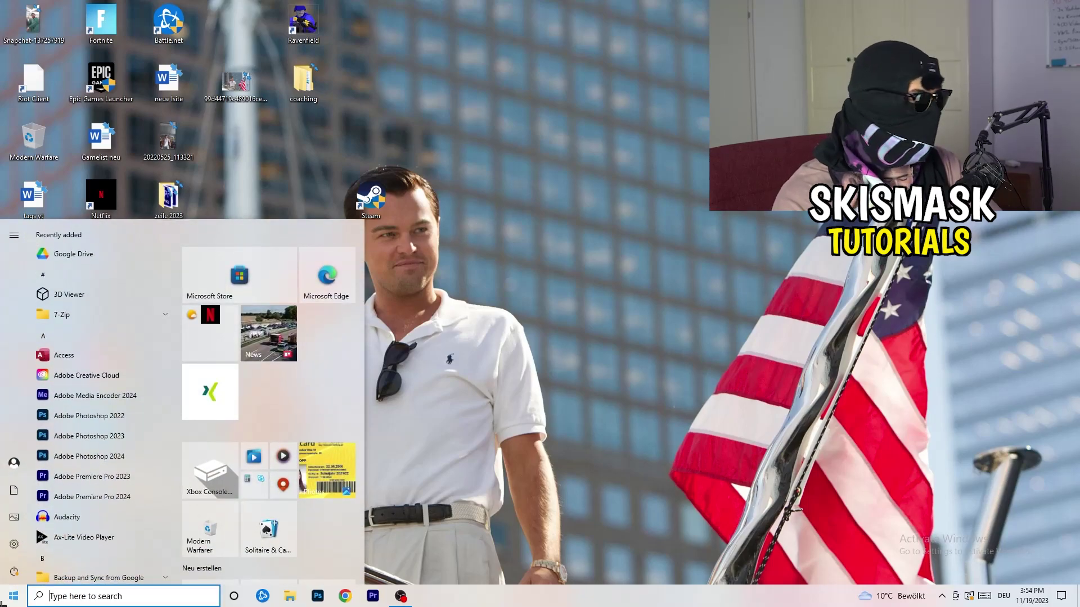
{"action": "left_click", "coordinate": [13, 545]}
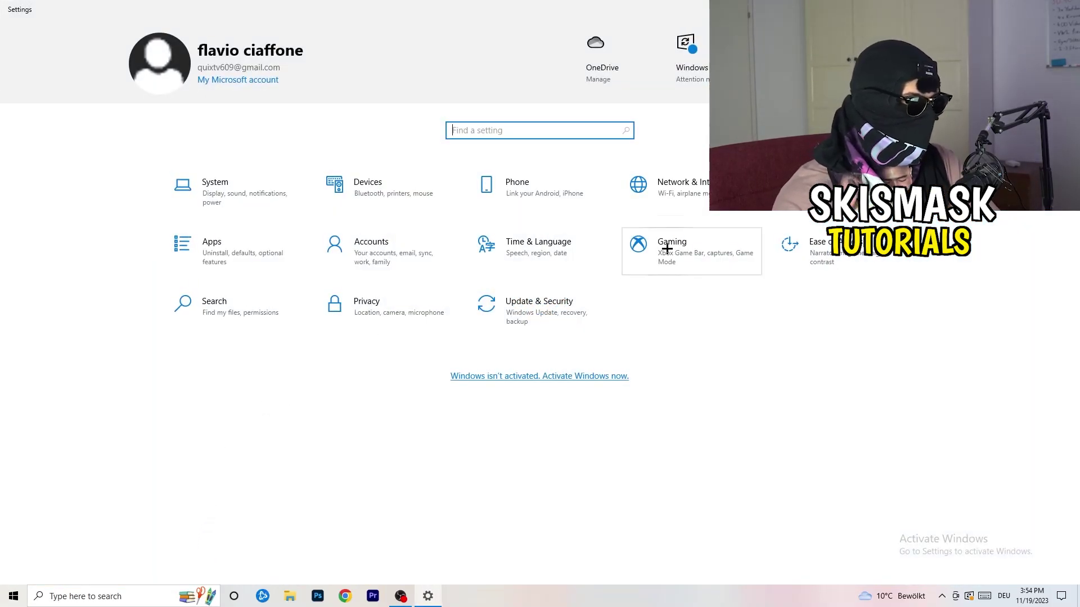
{"action": "left_click", "coordinate": [638, 244]}
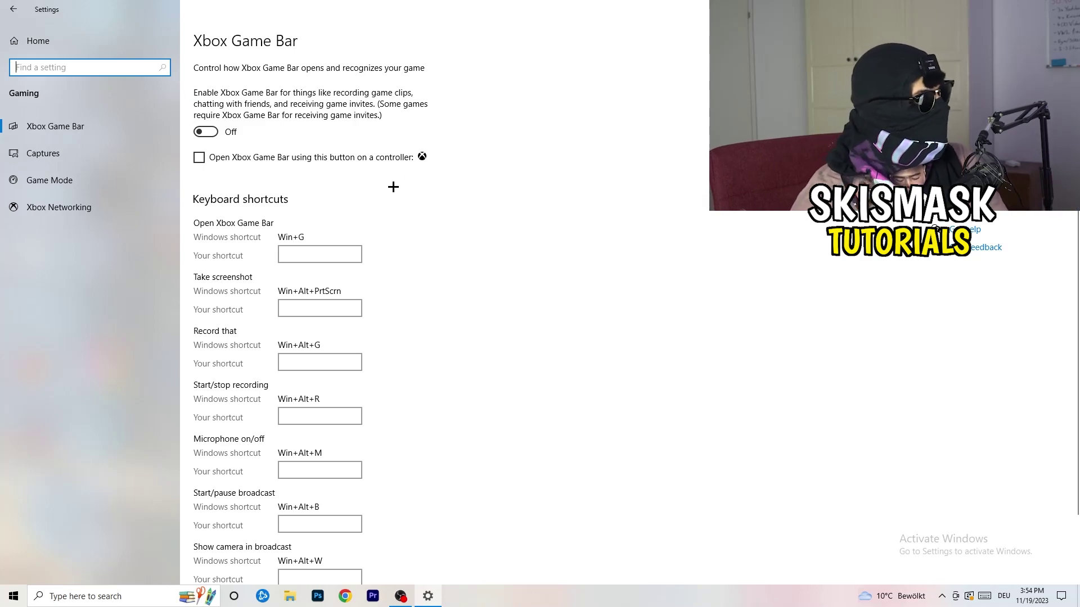
Review the background recording, audio and video capture settings and the Game Mode setting, and return to the Settings home page
{"action": "left_click", "coordinate": [95, 148]}
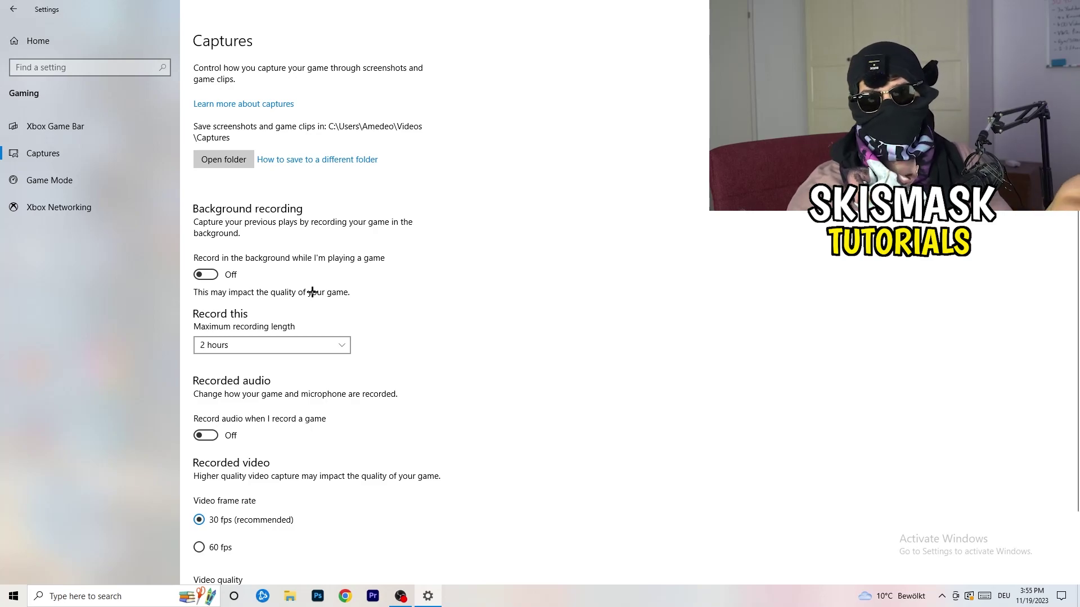
{"action": "scroll", "coordinate": [311, 292], "scroll_direction": "down", "scroll_amount": 3}
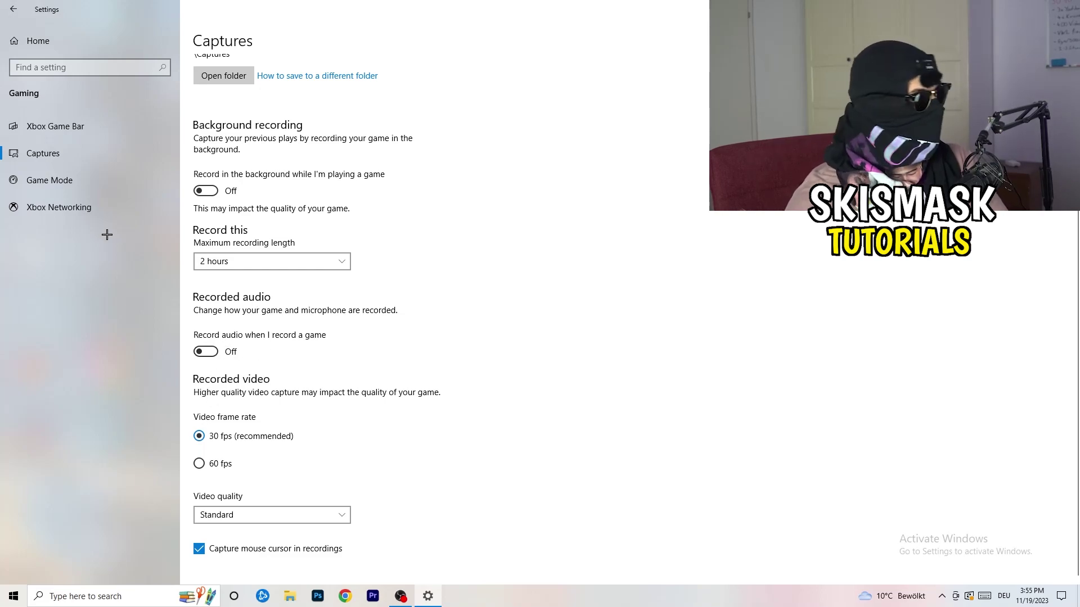
{"action": "left_click", "coordinate": [25, 180]}
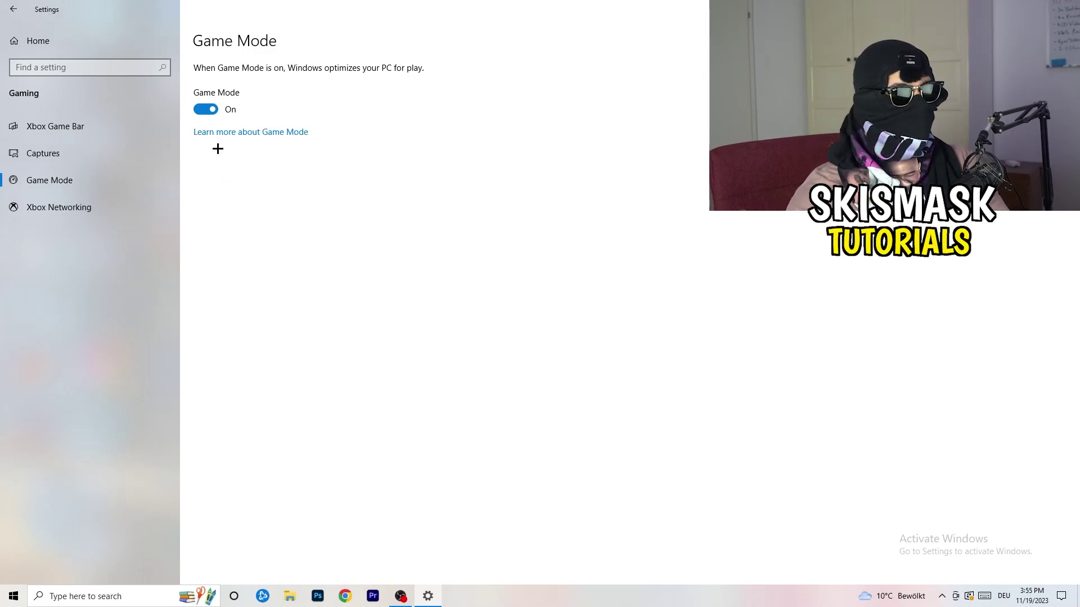
{"action": "left_click", "coordinate": [13, 9]}
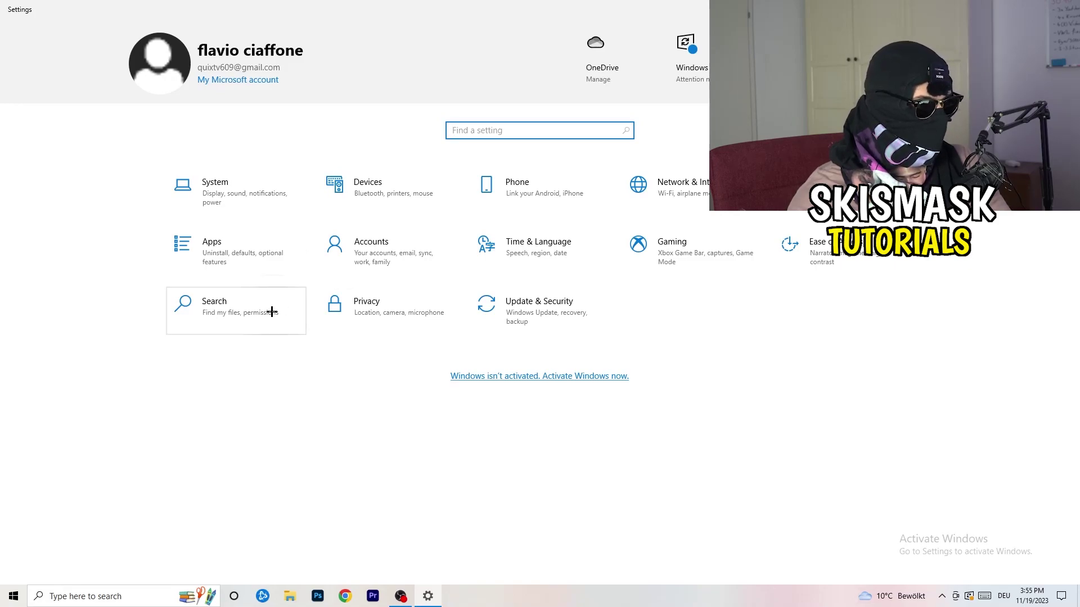
Review the Windows Update page in Update & Security for pending updates and return to the Settings home page
{"action": "left_click", "coordinate": [557, 329]}
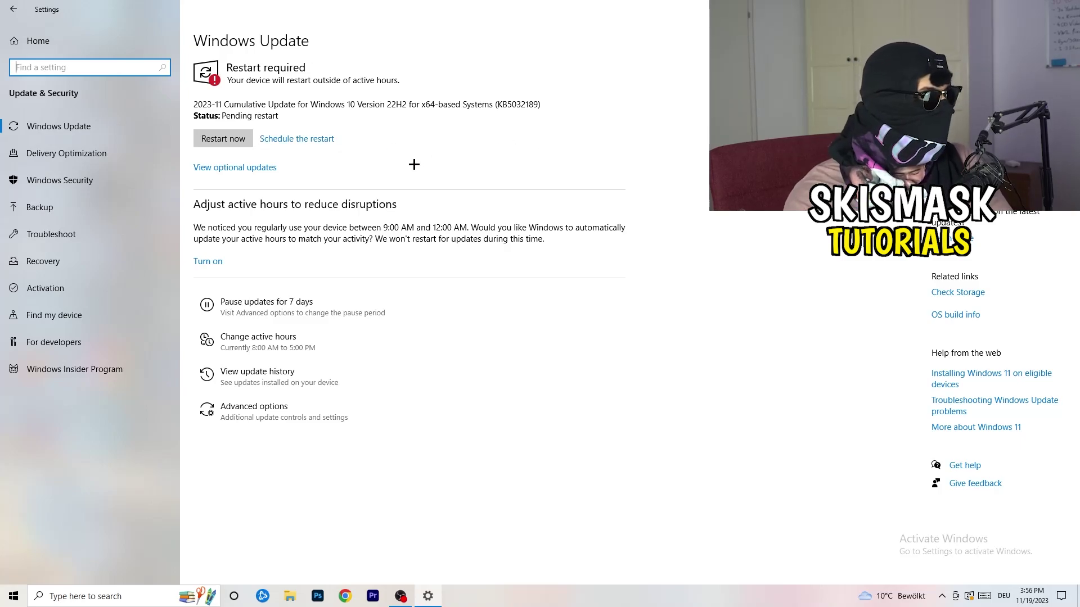
{"action": "left_click_drag", "start_coordinate": [563, 9], "coordinate": [177, 417]}
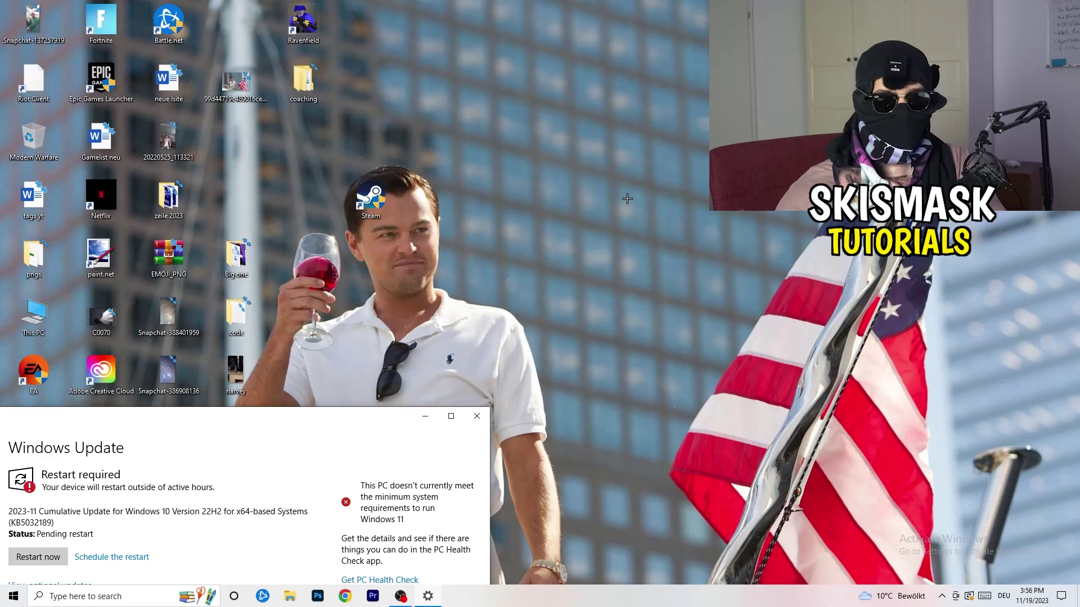
{"action": "left_click", "coordinate": [450, 416]}
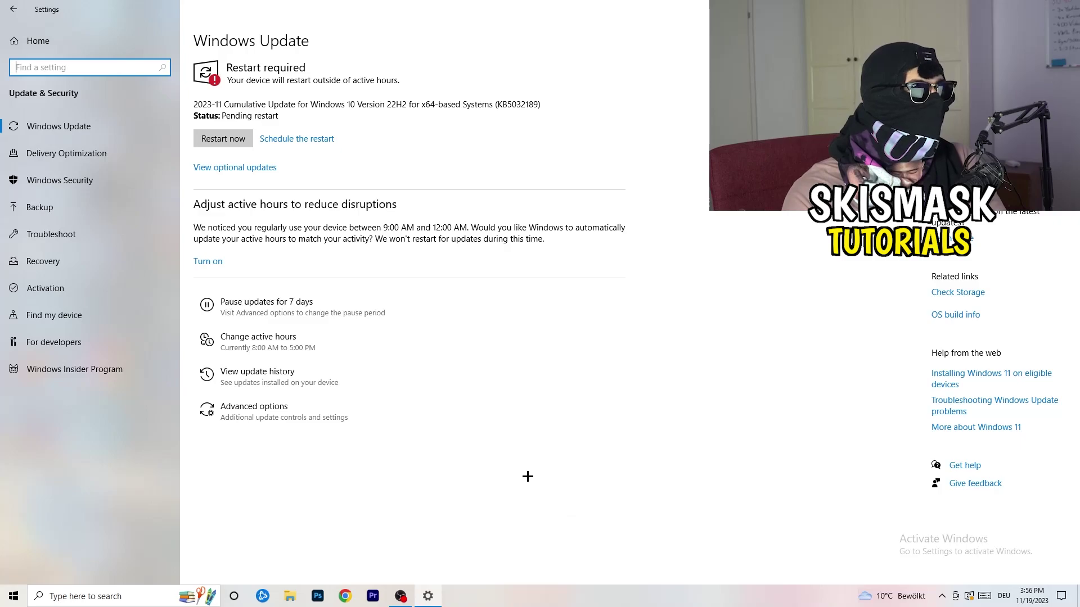
{"action": "left_click", "coordinate": [29, 49]}
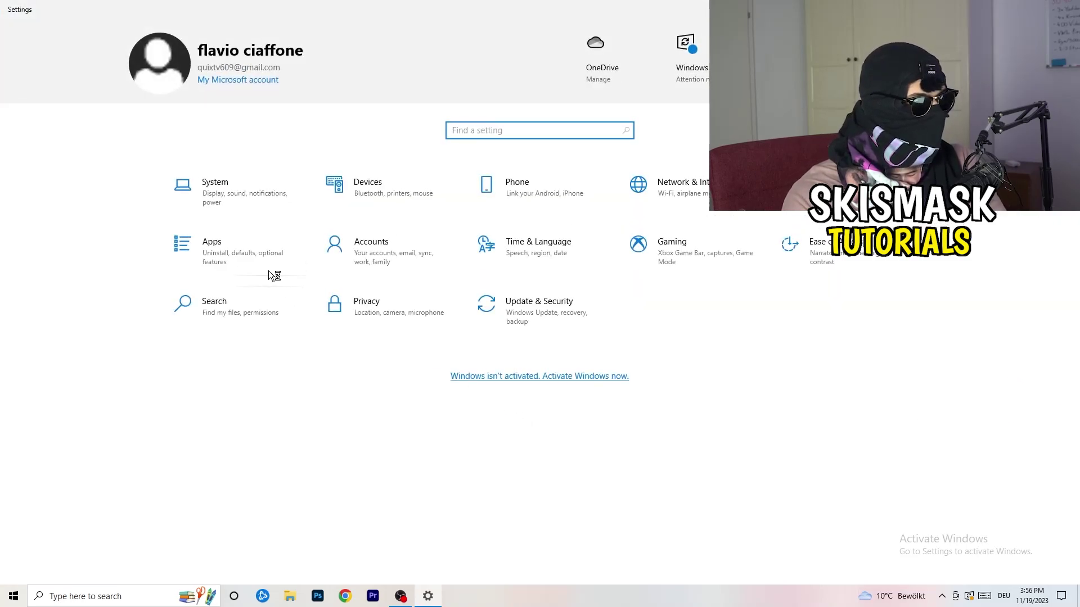
Open the System display settings and review the scale and layout options, including the available display resolutions
{"action": "left_click", "coordinate": [239, 203]}
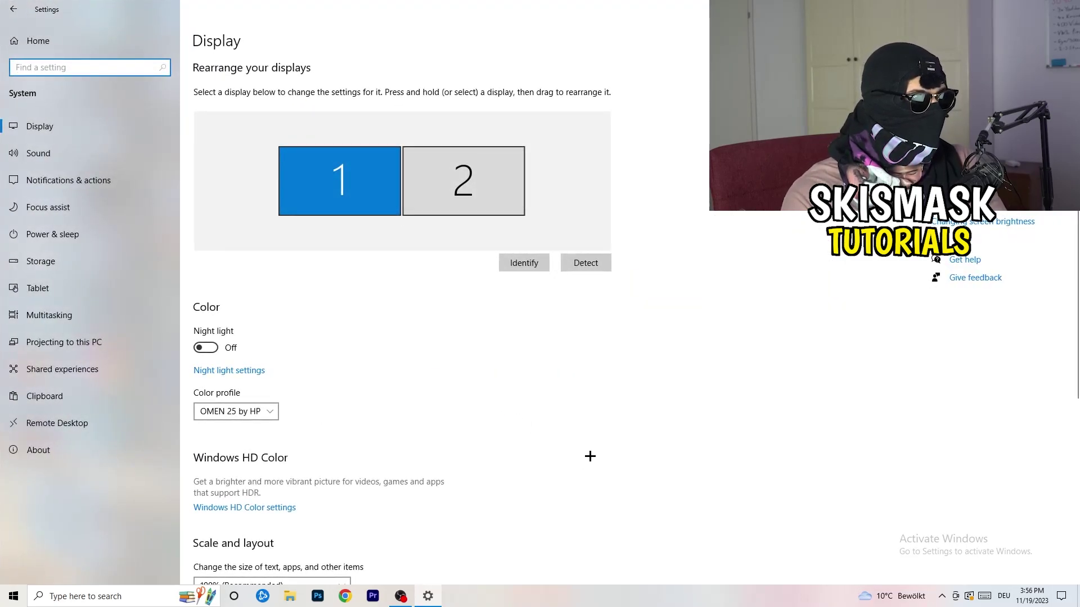
{"action": "left_click", "coordinate": [208, 44]}
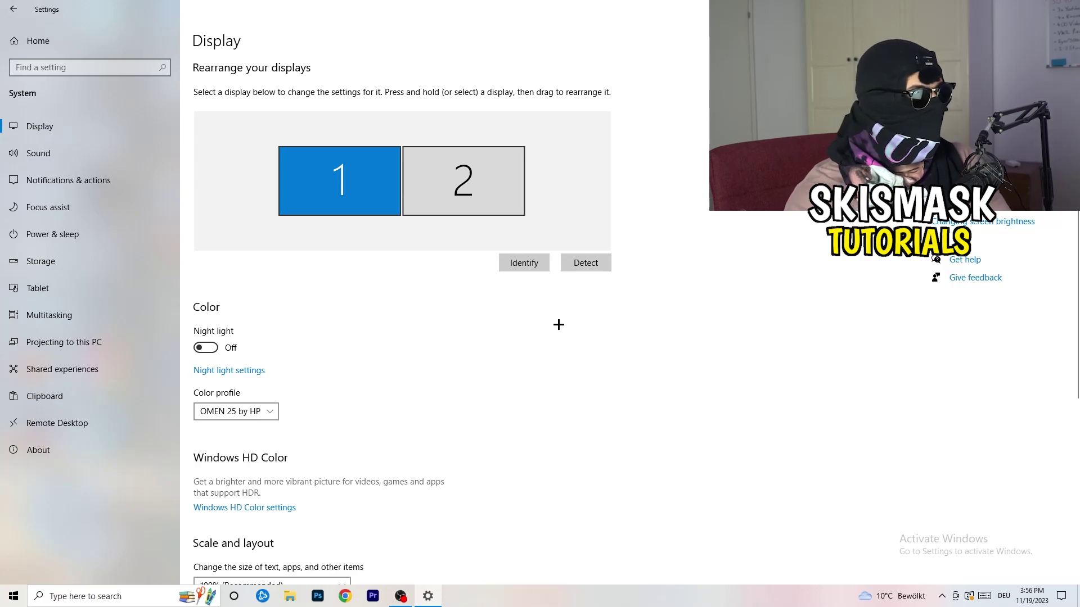
{"action": "scroll", "coordinate": [422, 283], "scroll_direction": "down", "scroll_amount": 3}
{"action": "scroll", "coordinate": [422, 284], "scroll_direction": "down", "scroll_amount": 2}
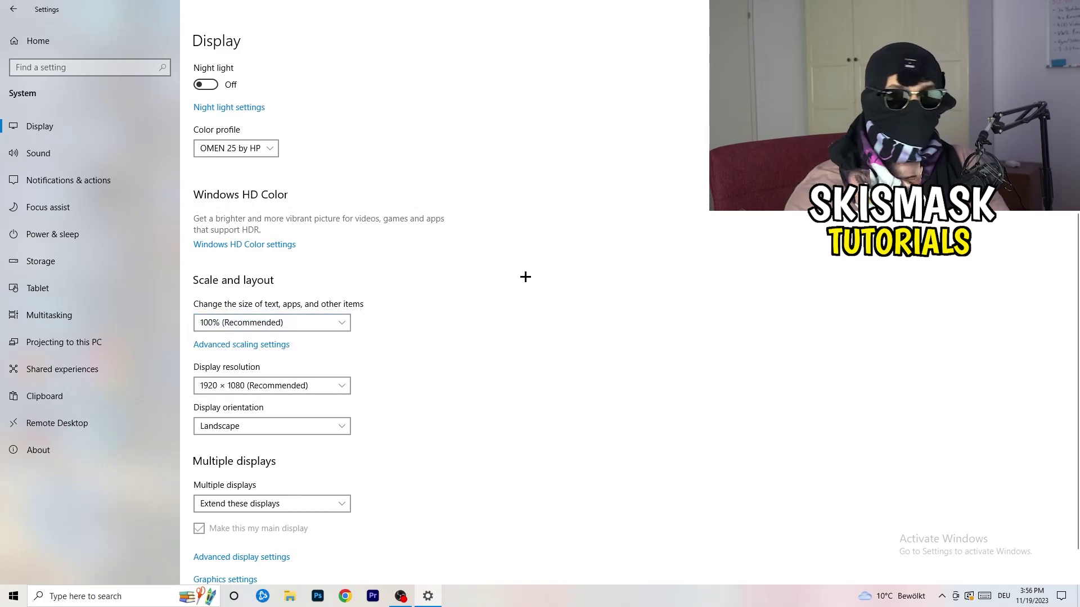
{"action": "scroll", "coordinate": [257, 305], "scroll_direction": "down", "scroll_amount": 2}
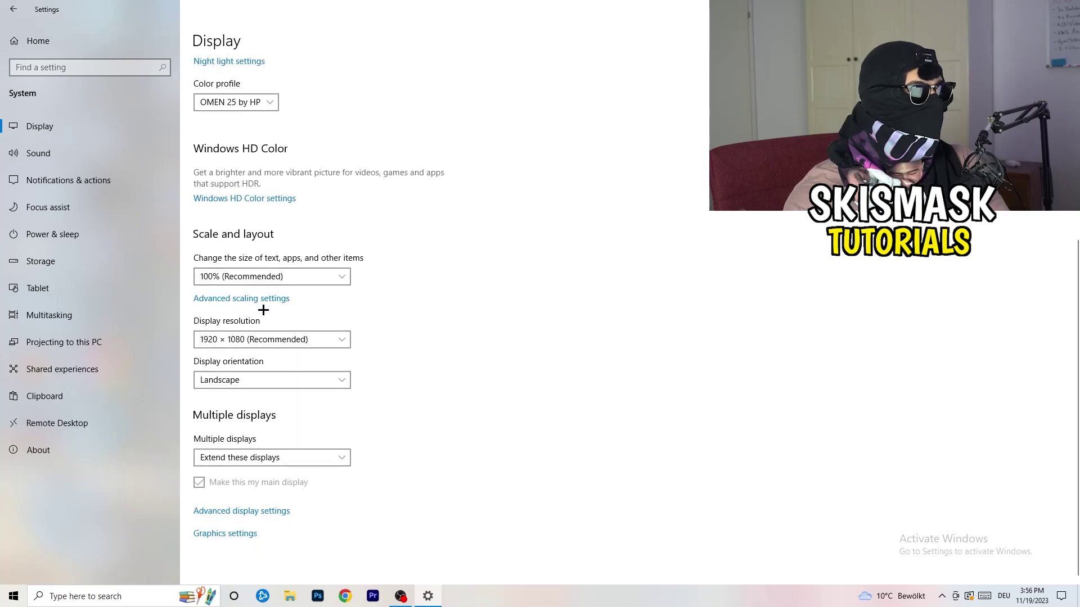
{"action": "left_click", "coordinate": [292, 345]}
{"action": "left_click", "coordinate": [529, 302]}
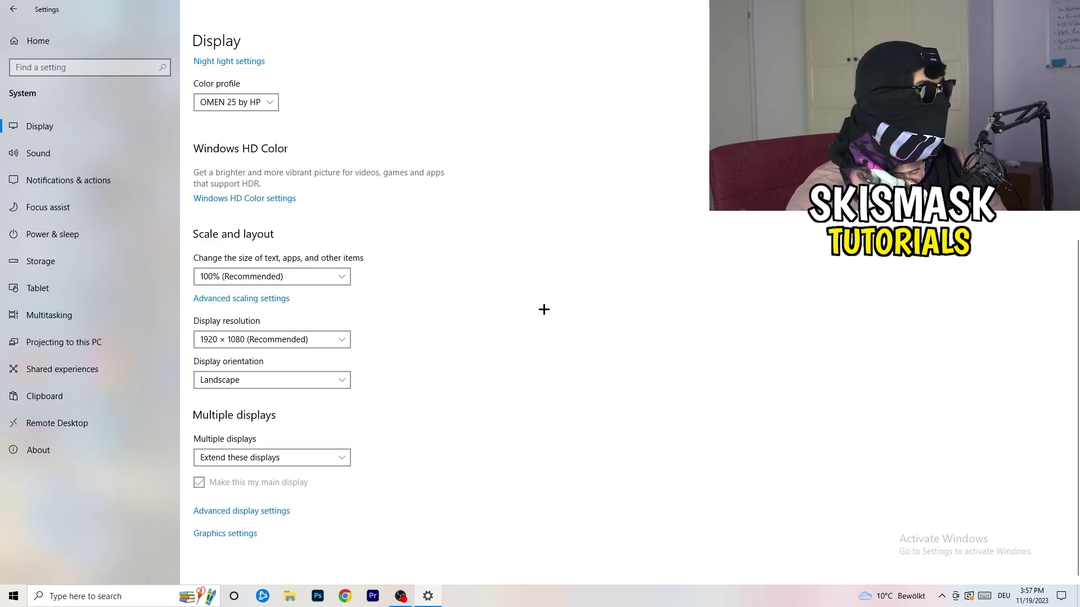
Review the preferred and additional power plans in Power Options from the Power & sleep settings, and close the Power Options window
{"action": "left_click", "coordinate": [72, 235]}
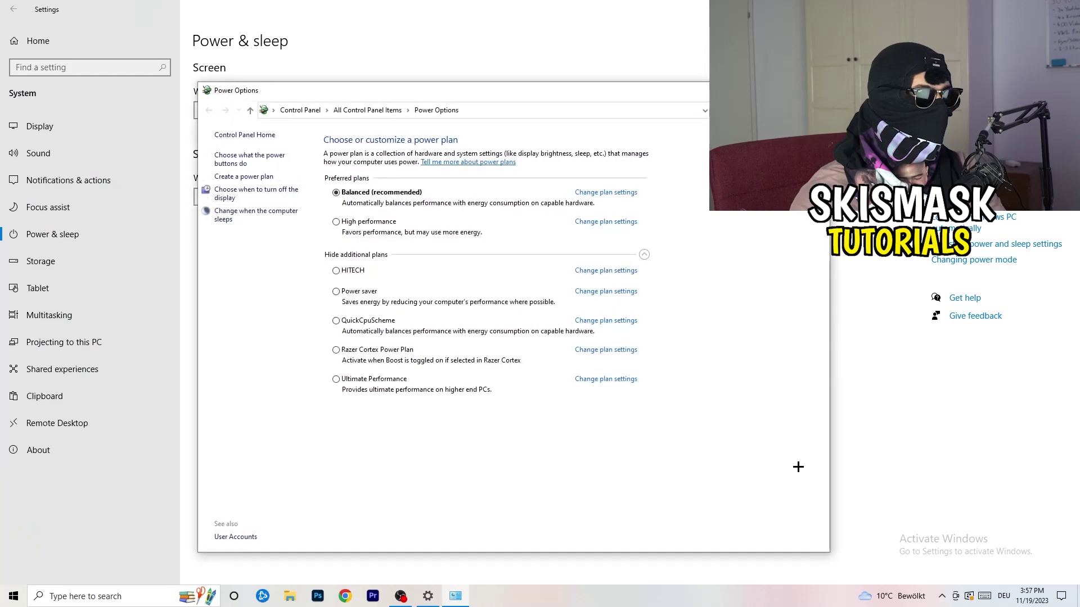
{"action": "left_click", "coordinate": [645, 255]}
{"action": "left_click", "coordinate": [644, 254]}
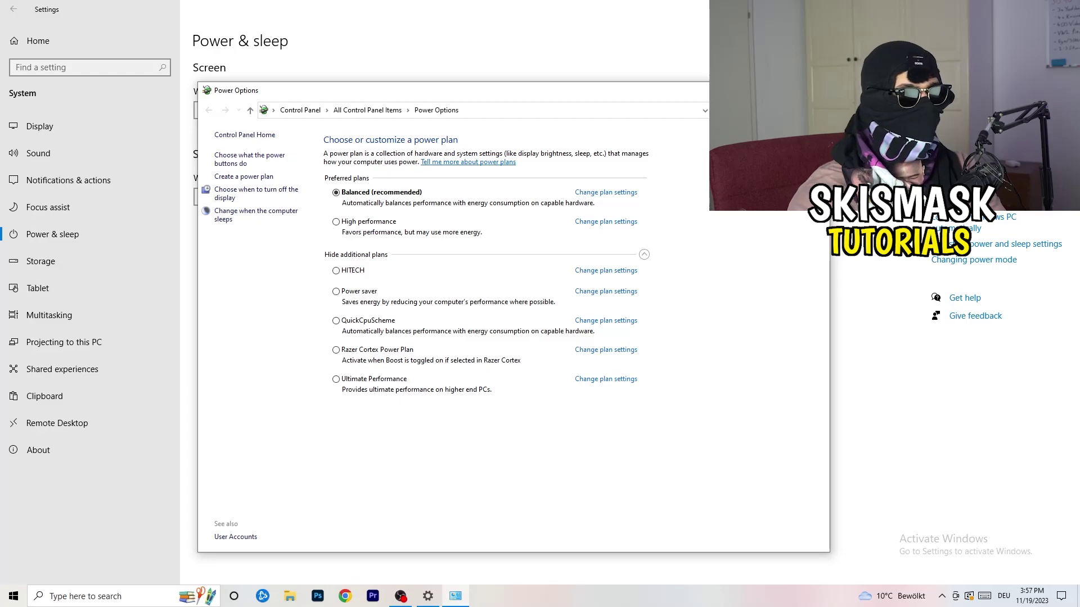
{"action": "left_click", "coordinate": [815, 90]}
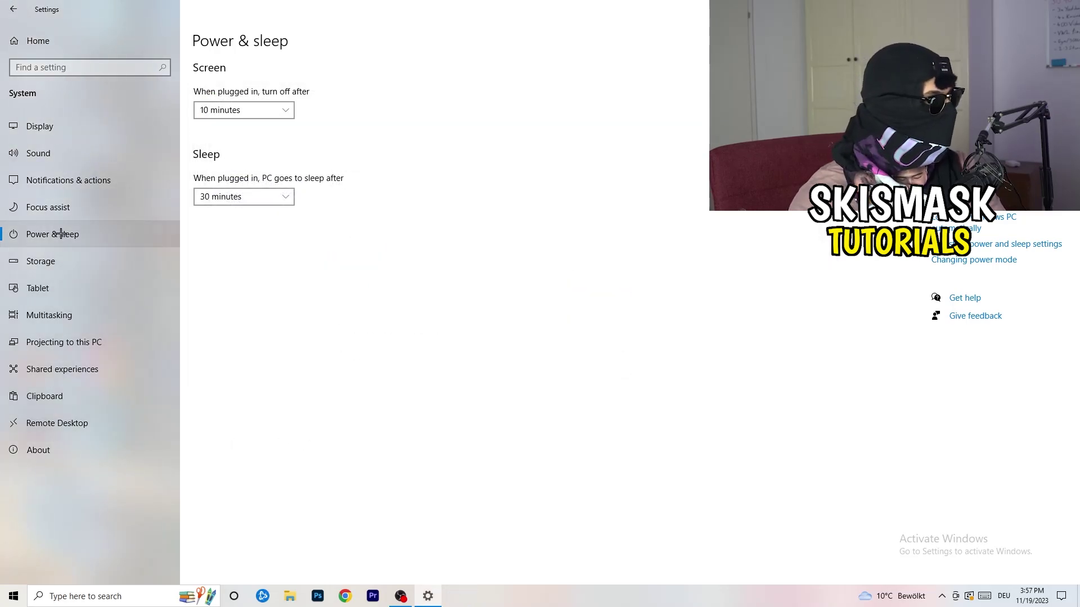
Open the Storage Sense configuration page from the Storage settings
{"action": "left_click", "coordinate": [66, 263]}
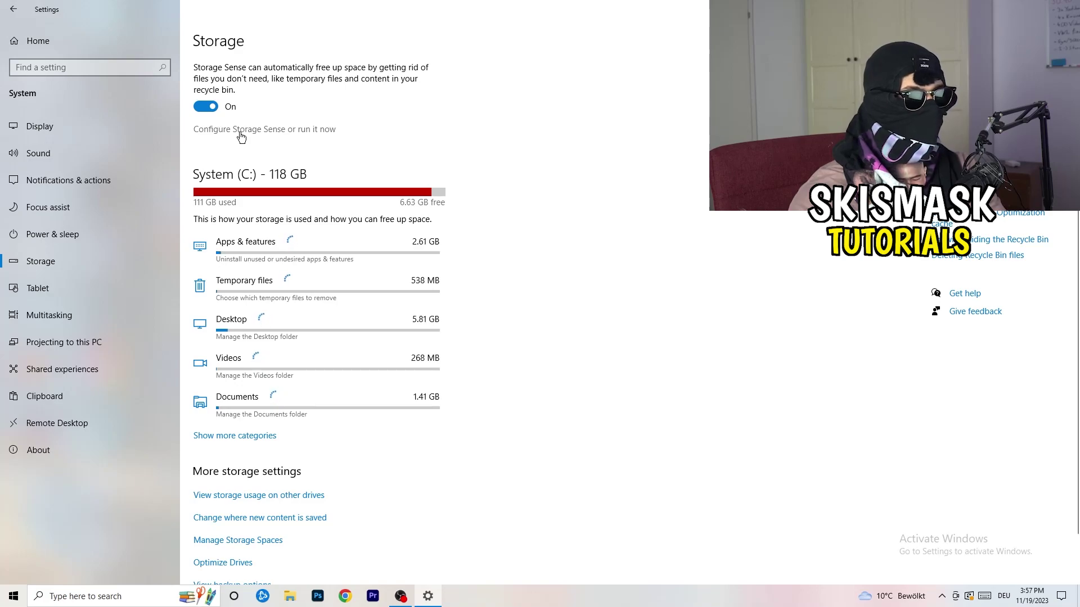
{"action": "left_click", "coordinate": [241, 131]}
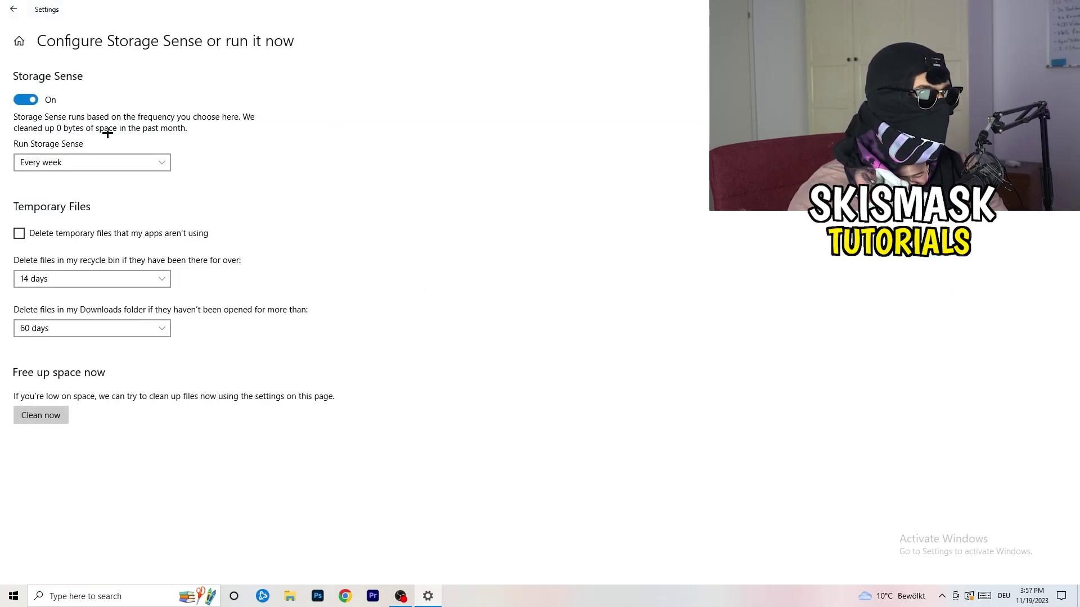